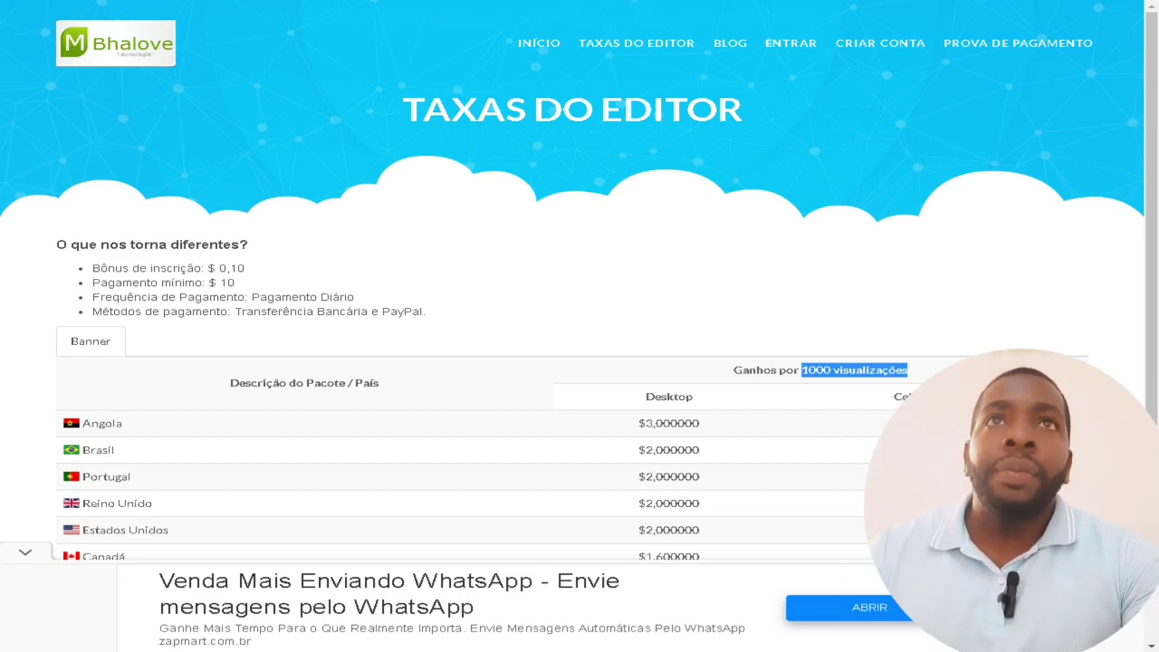
In a new tab, search Google for 'portal cartão inss' using the autocomplete suggestion.
{"action": "key", "text": "ctrl+t"}
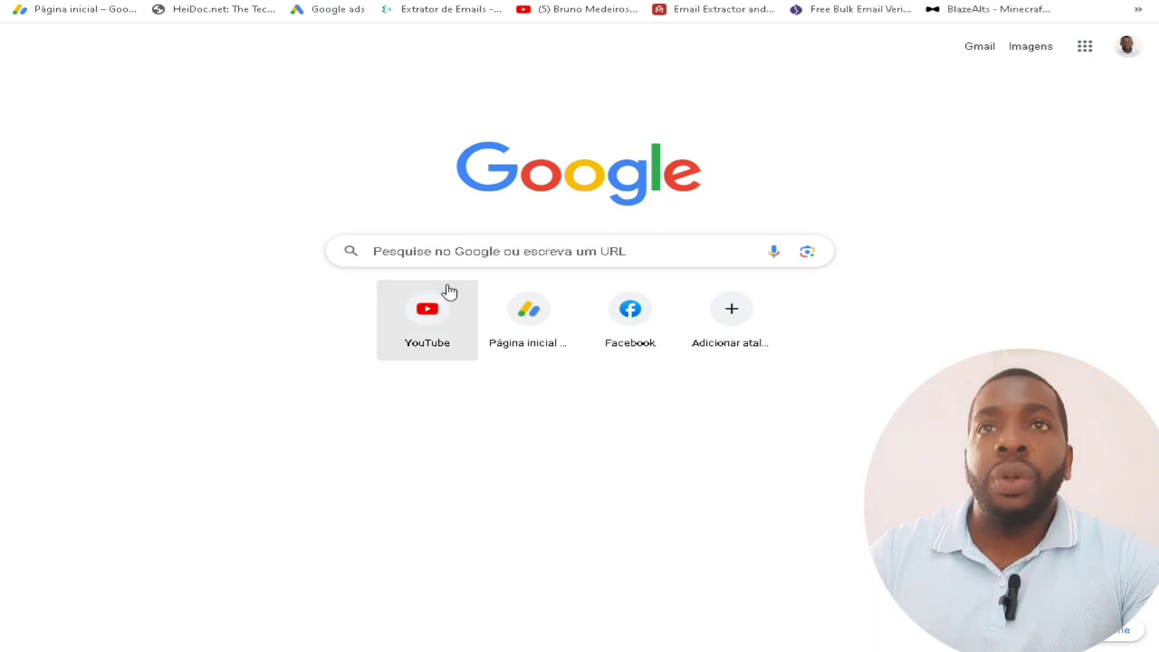
{"action": "left_click", "coordinate": [454, 252]}
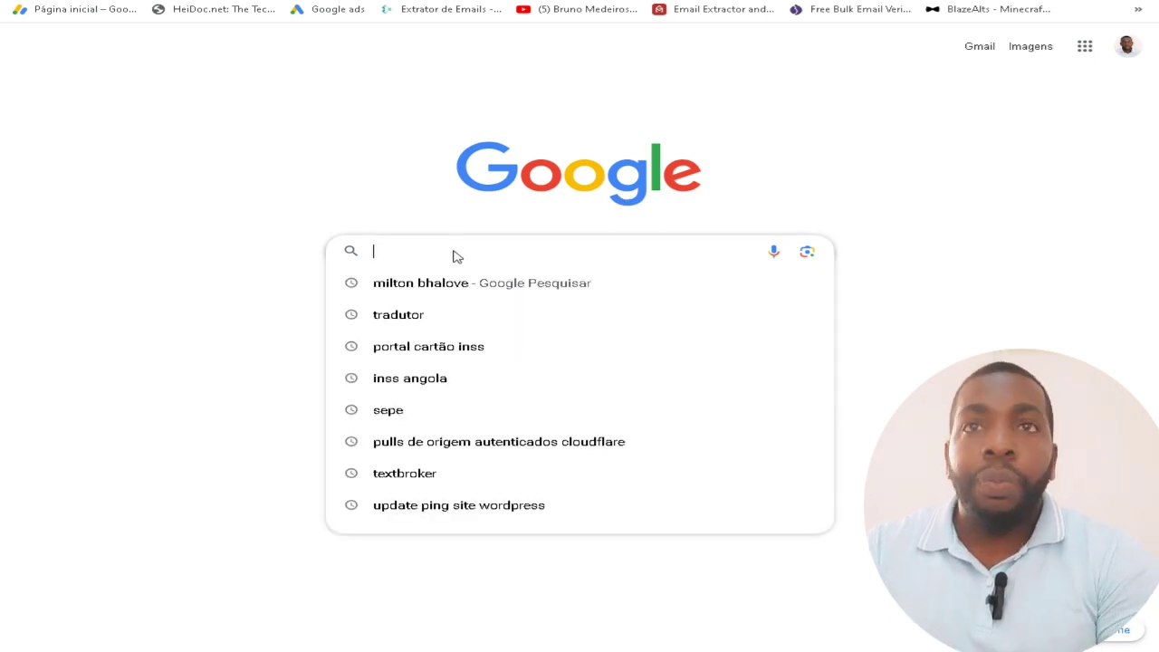
{"action": "type", "text": "por"}
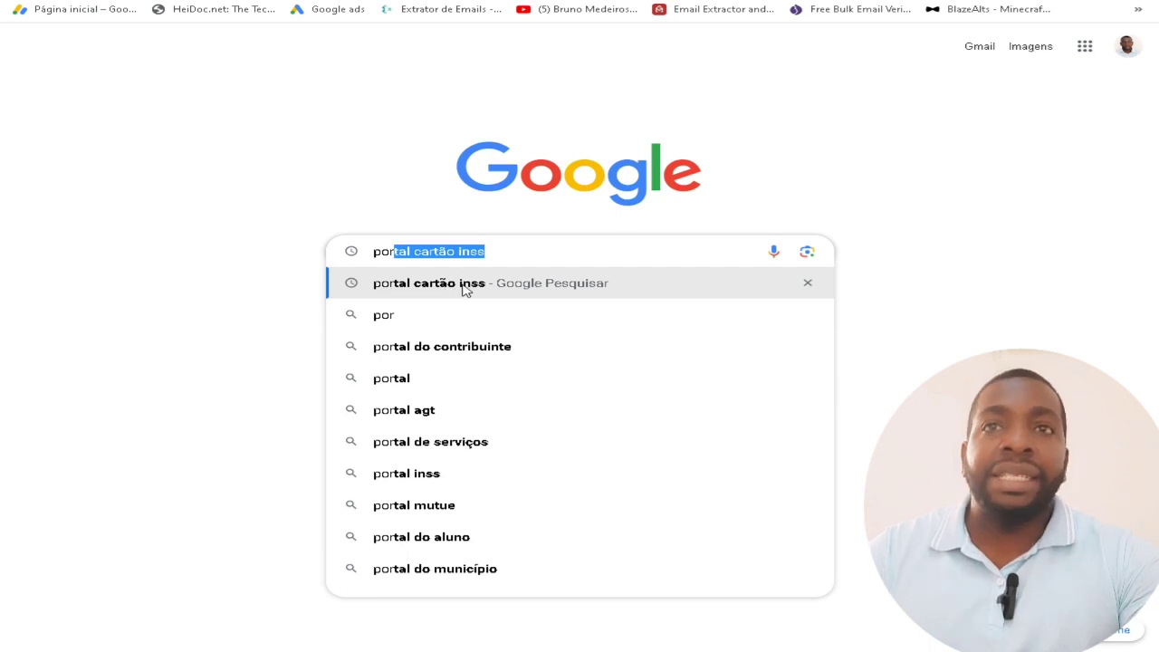
{"action": "left_click", "coordinate": [448, 292]}
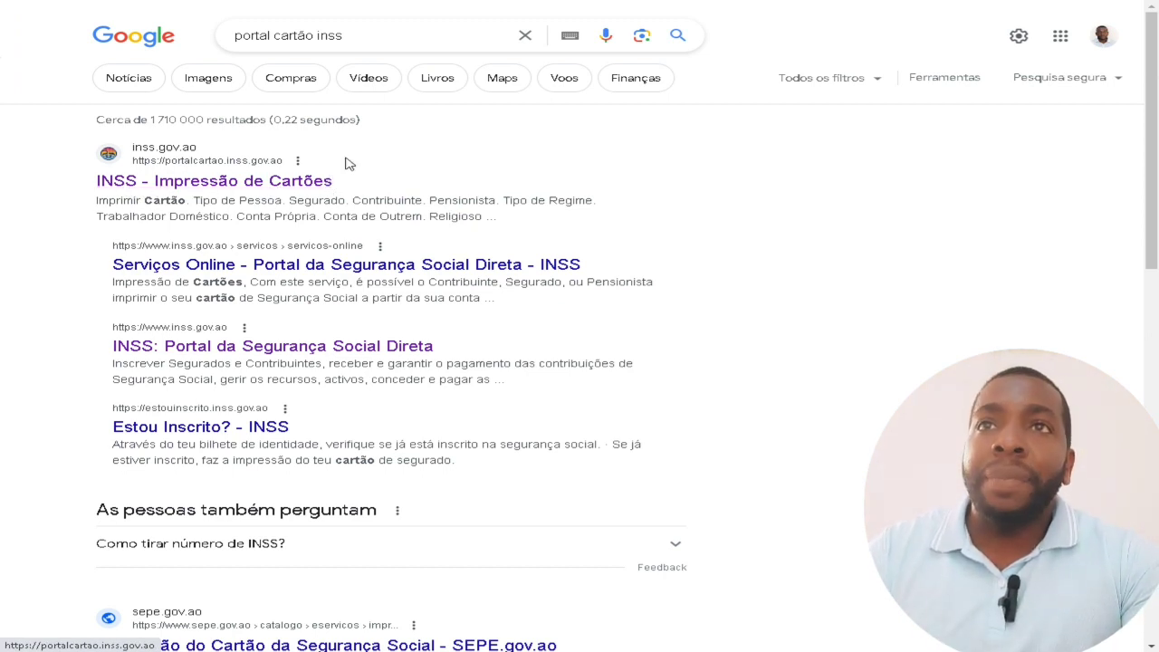
Open the 'INSS - Impressão de Cartões' result to reach portalcartao.inss.gov.ao.
{"action": "left_click", "coordinate": [267, 186]}
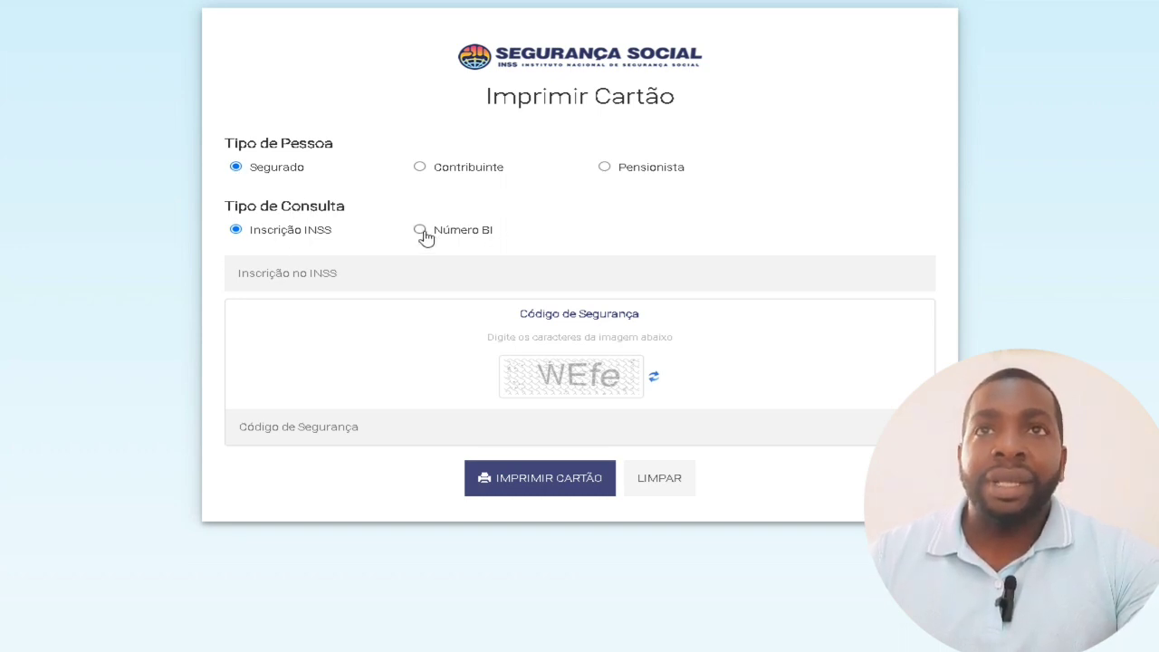
{"action": "left_click", "coordinate": [421, 231]}
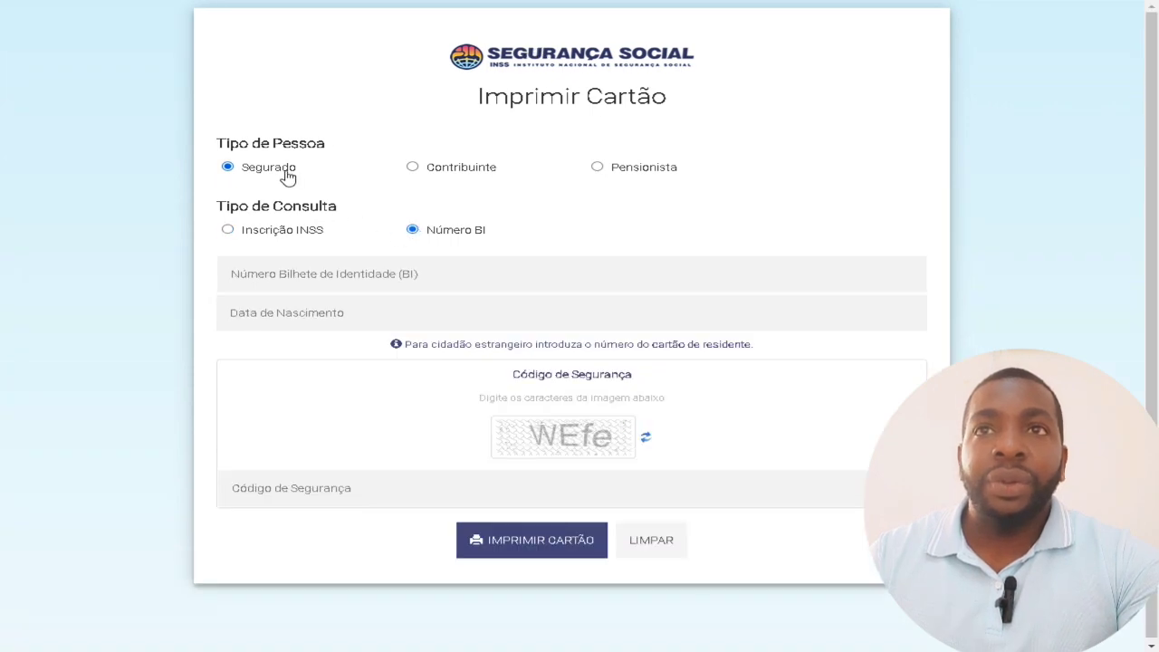
{"action": "left_click", "coordinate": [339, 270]}
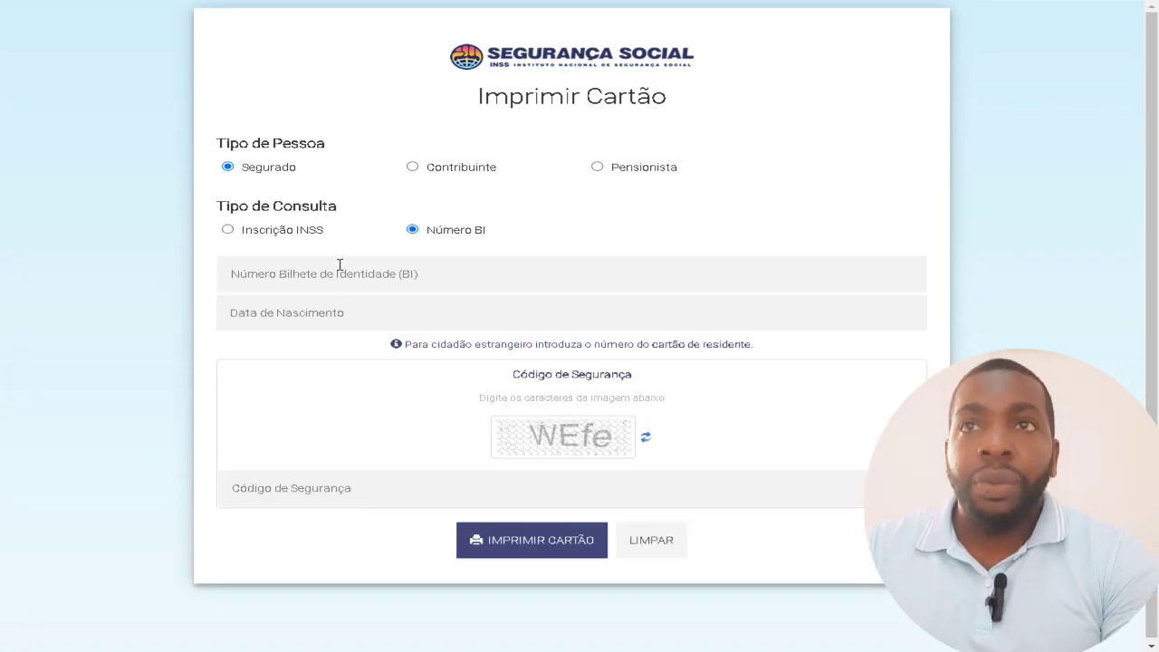
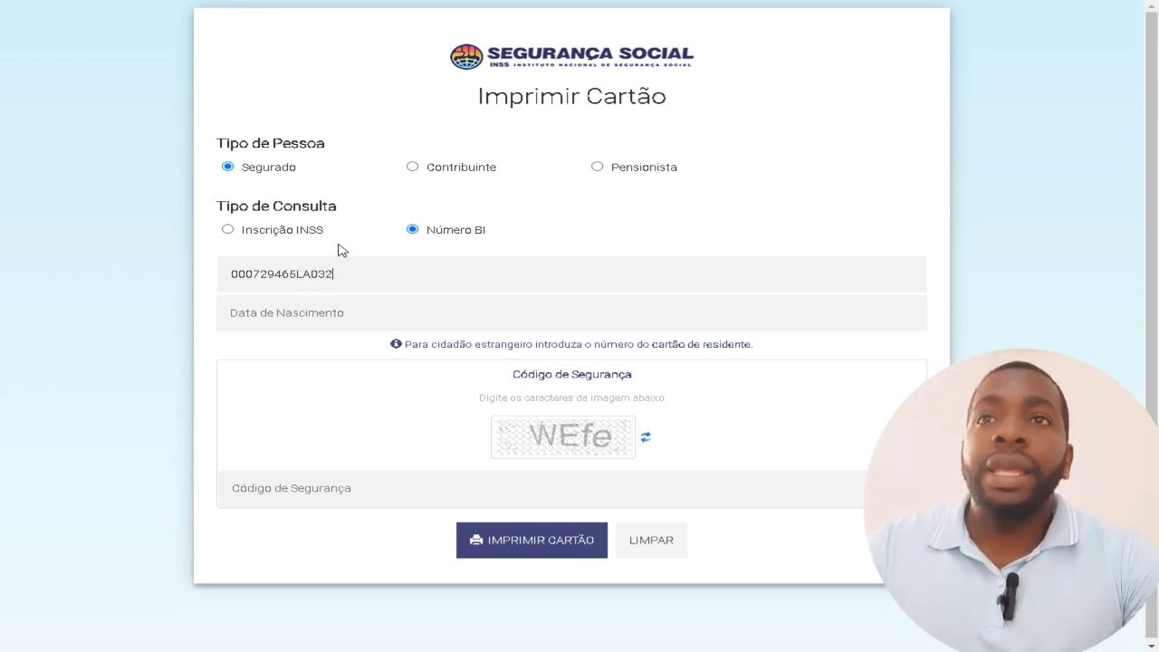
{"action": "left_click", "coordinate": [328, 301]}
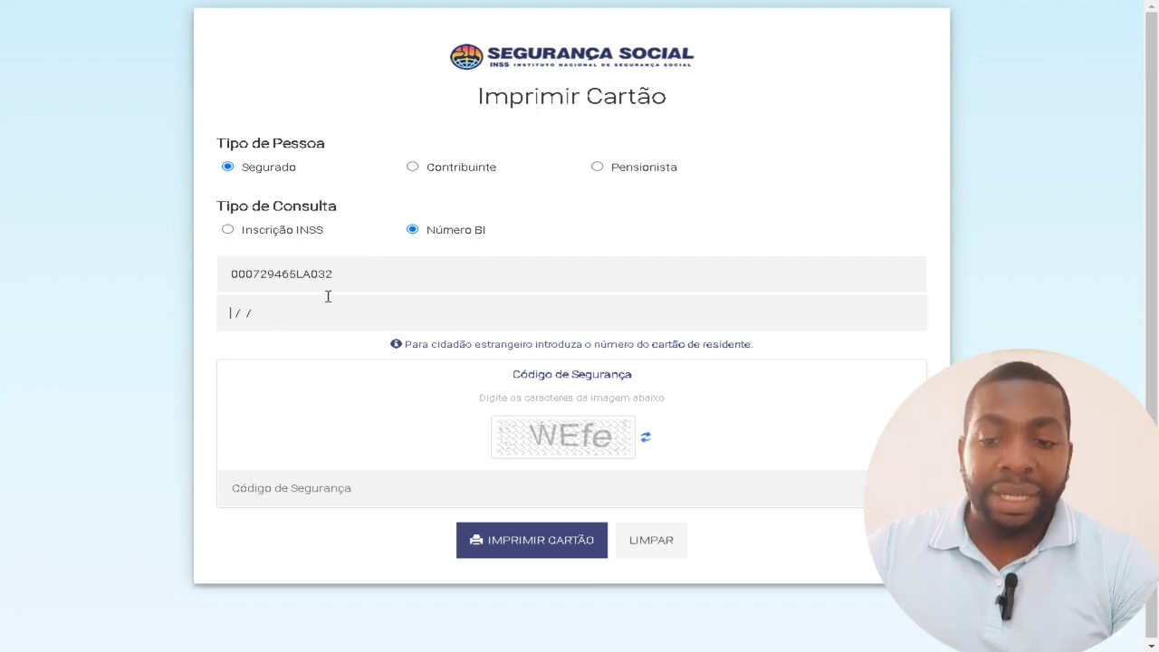
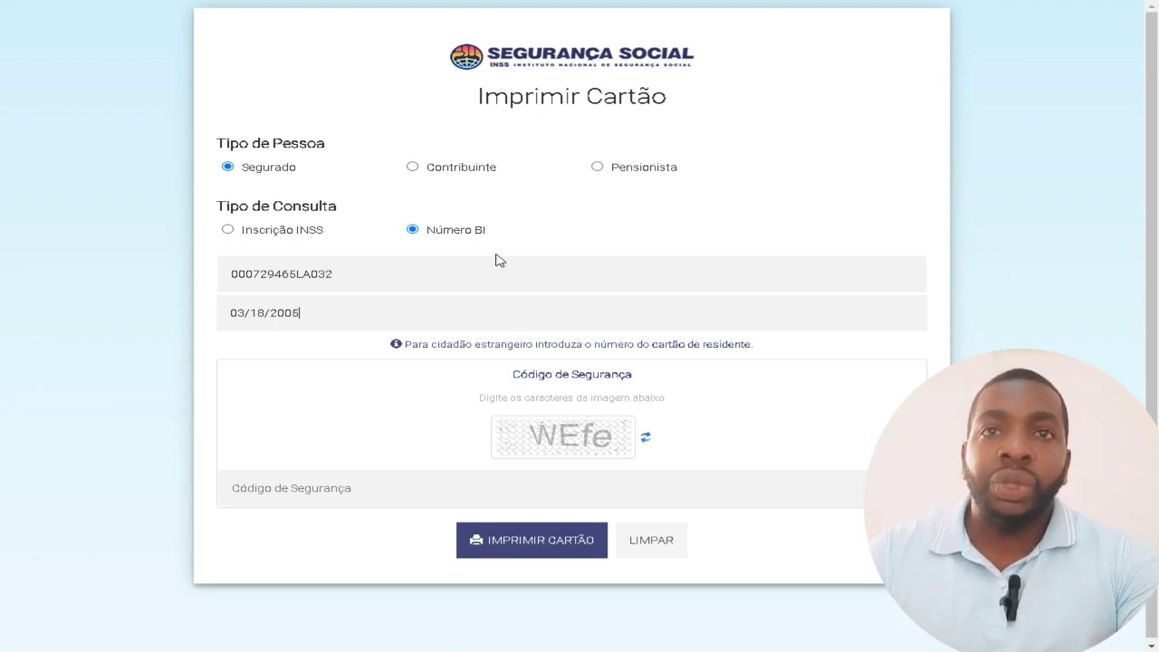
Enter the captcha characters from the image into the Código de Segurança field.
{"action": "left_click", "coordinate": [402, 487]}
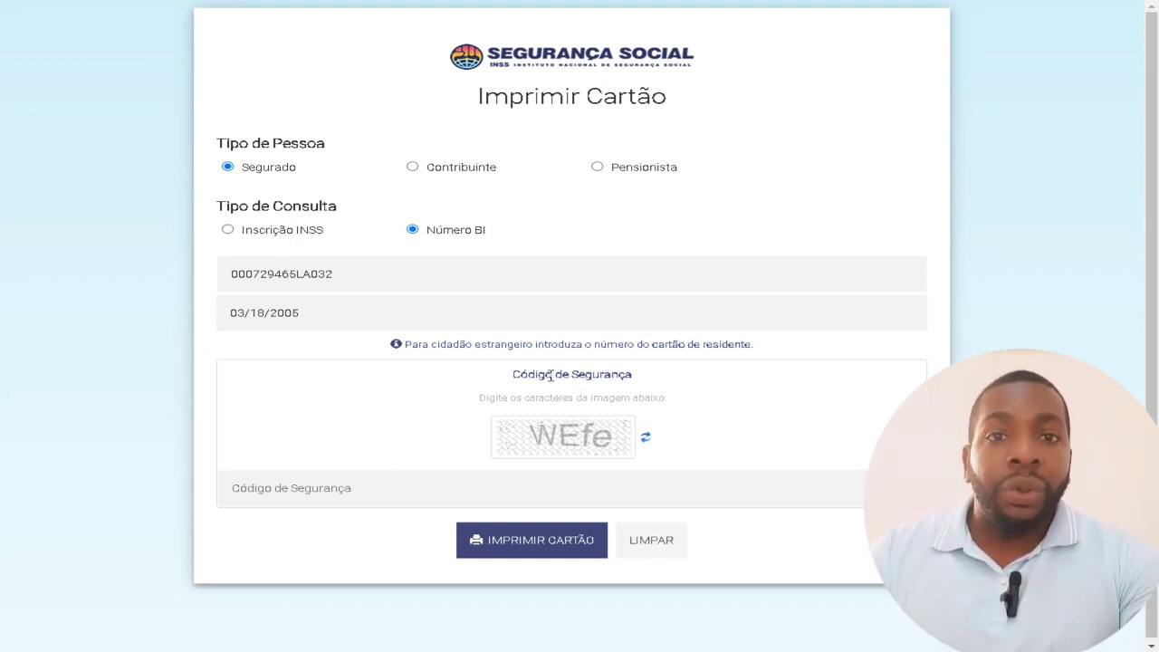
{"action": "left_click_drag", "start_coordinate": [527, 373], "coordinate": [694, 391]}
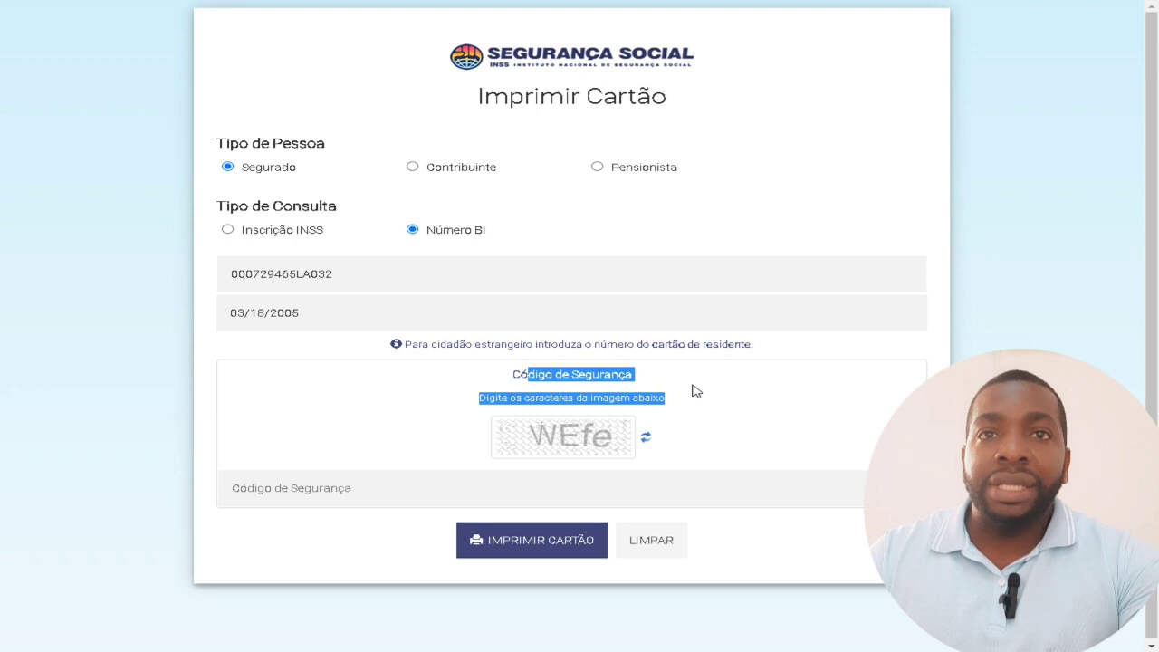
{"action": "left_click", "coordinate": [413, 488]}
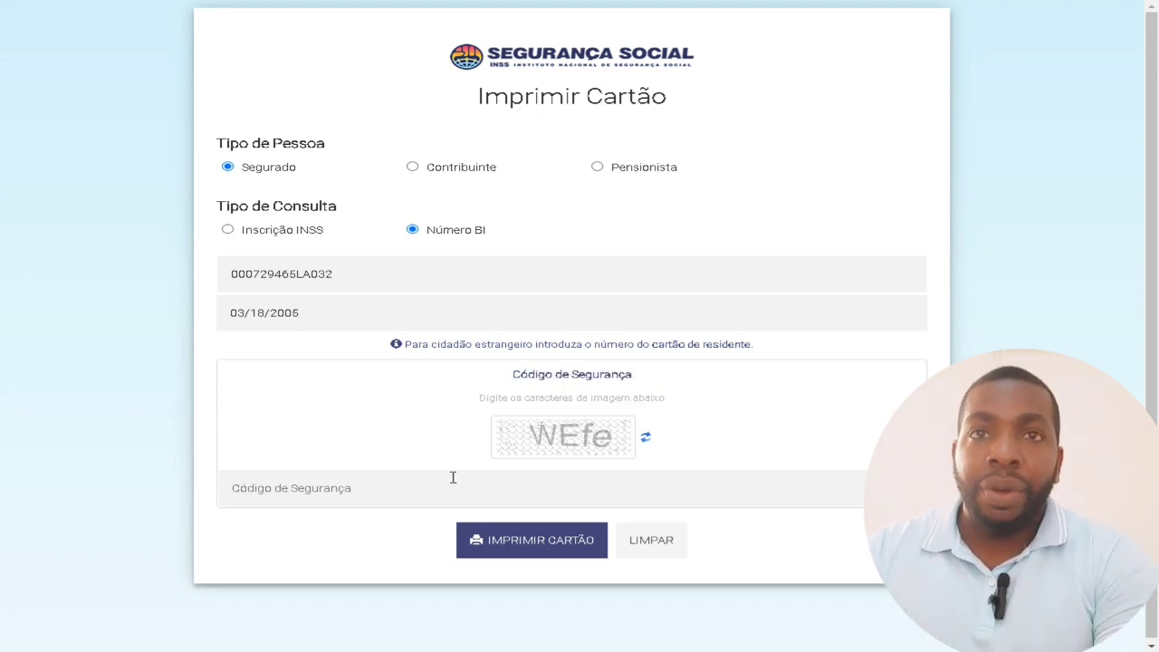
{"action": "type", "text": "WEfe"}
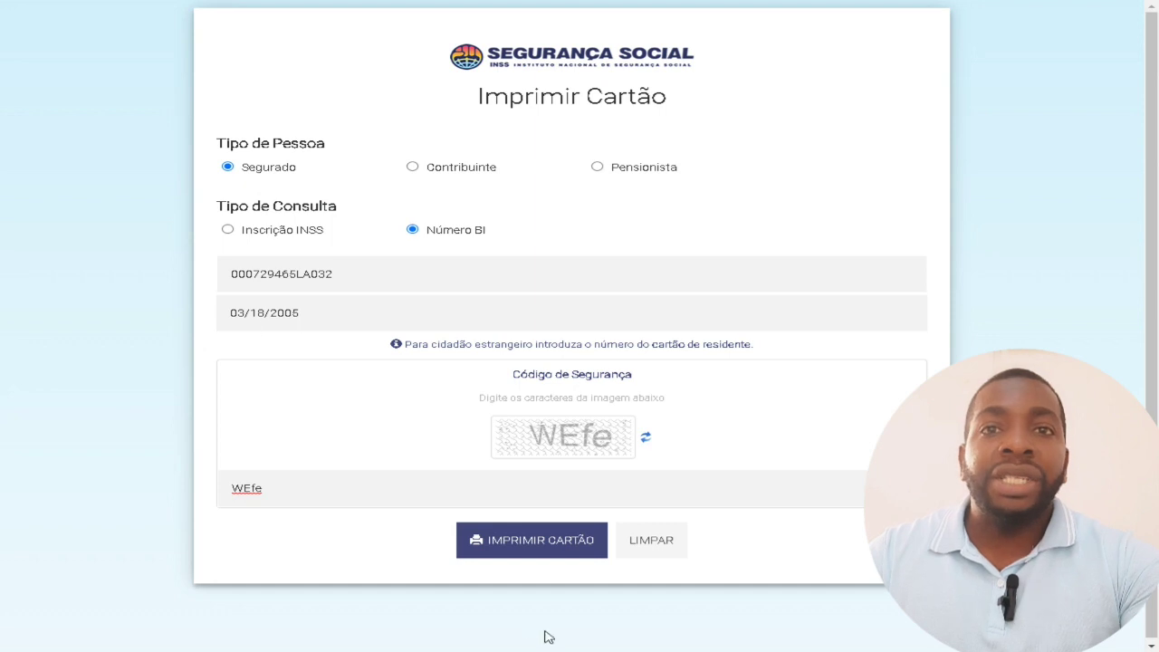
Submit with IMPRIMIR CARTÃO, then highlight the no-card error, the BI number and birth date.
{"action": "left_click", "coordinate": [526, 543]}
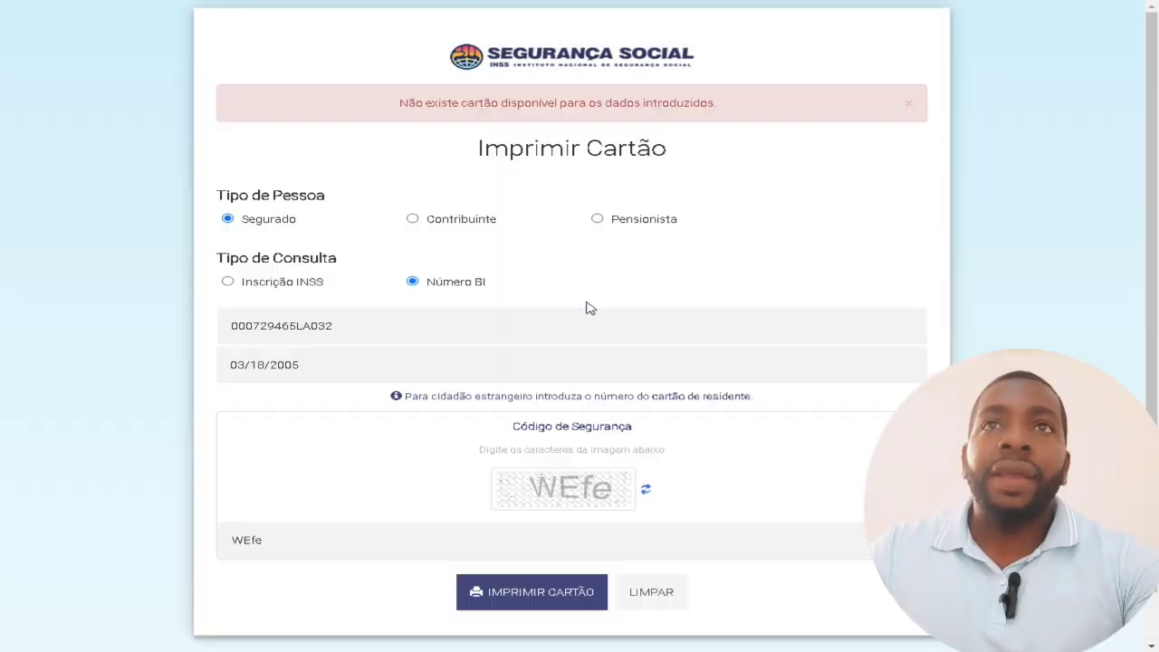
{"action": "left_click_drag", "start_coordinate": [415, 104], "coordinate": [726, 115]}
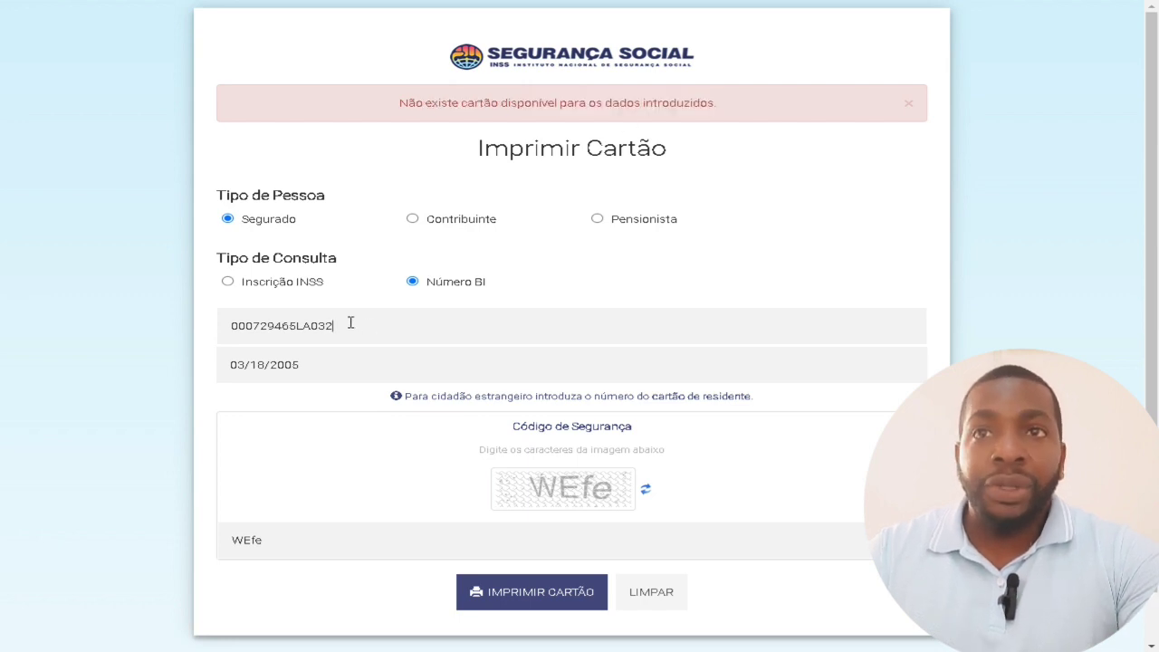
{"action": "left_click_drag", "start_coordinate": [350, 323], "coordinate": [142, 344]}
{"action": "left_click_drag", "start_coordinate": [294, 373], "coordinate": [130, 378]}
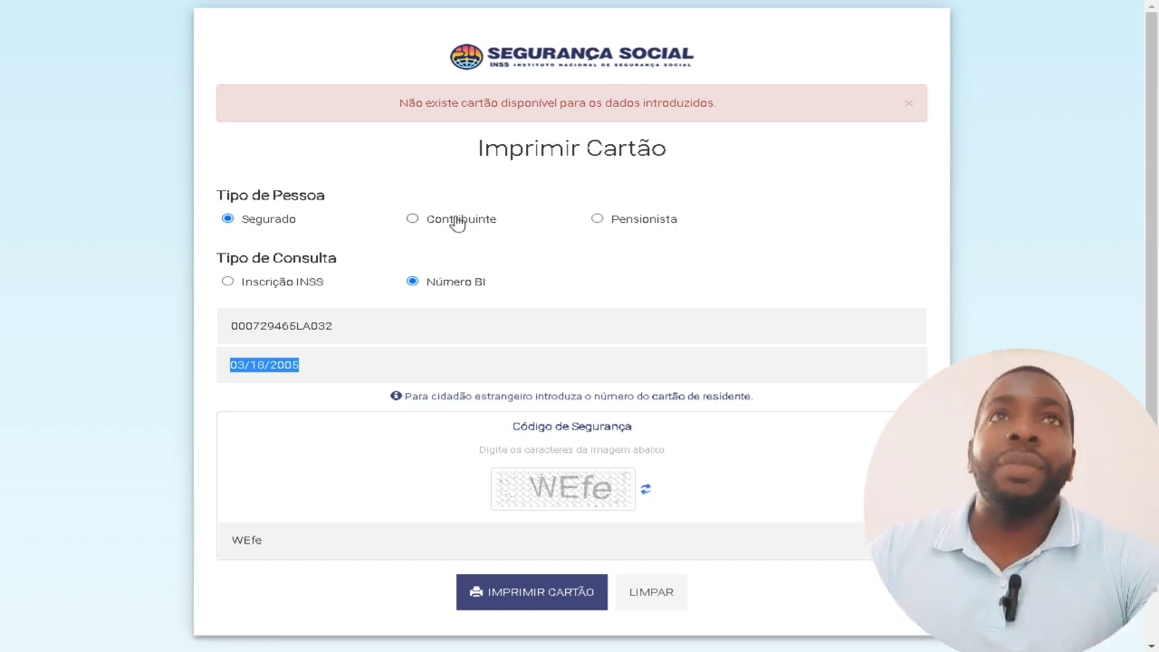
In a new tab, search 'portal cartão inss' and open the 'INSS - Impressão de Cartões' result.
{"action": "key", "text": "ctrl+t"}
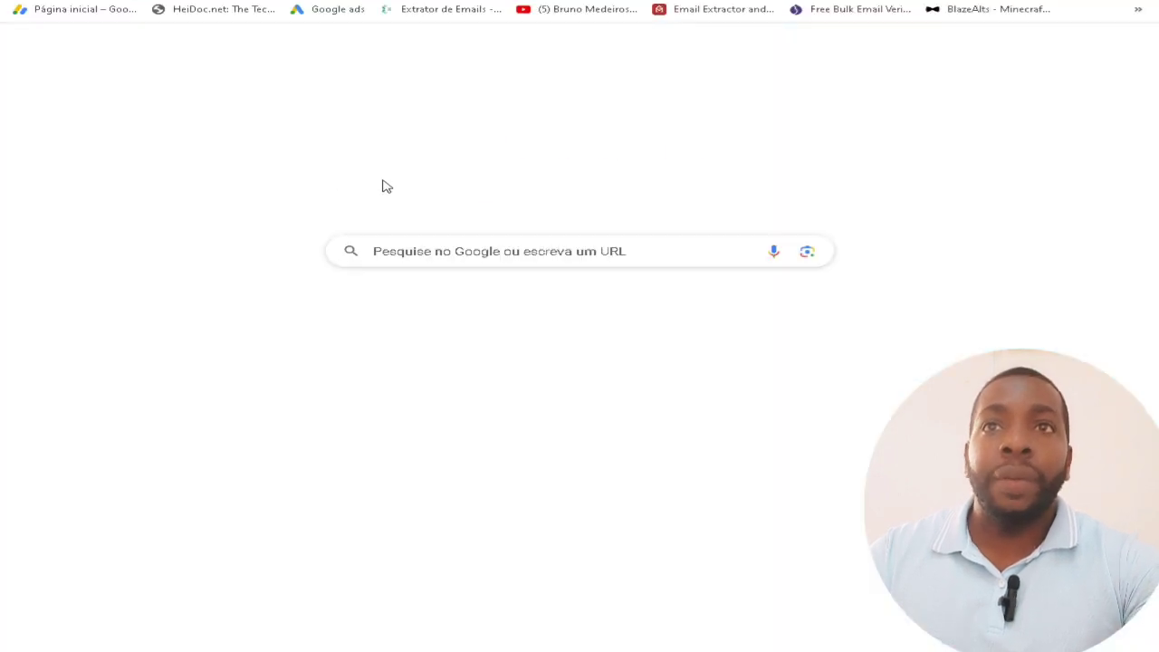
{"action": "left_click", "coordinate": [458, 250]}
{"action": "type", "text": "portal cartão inss"}
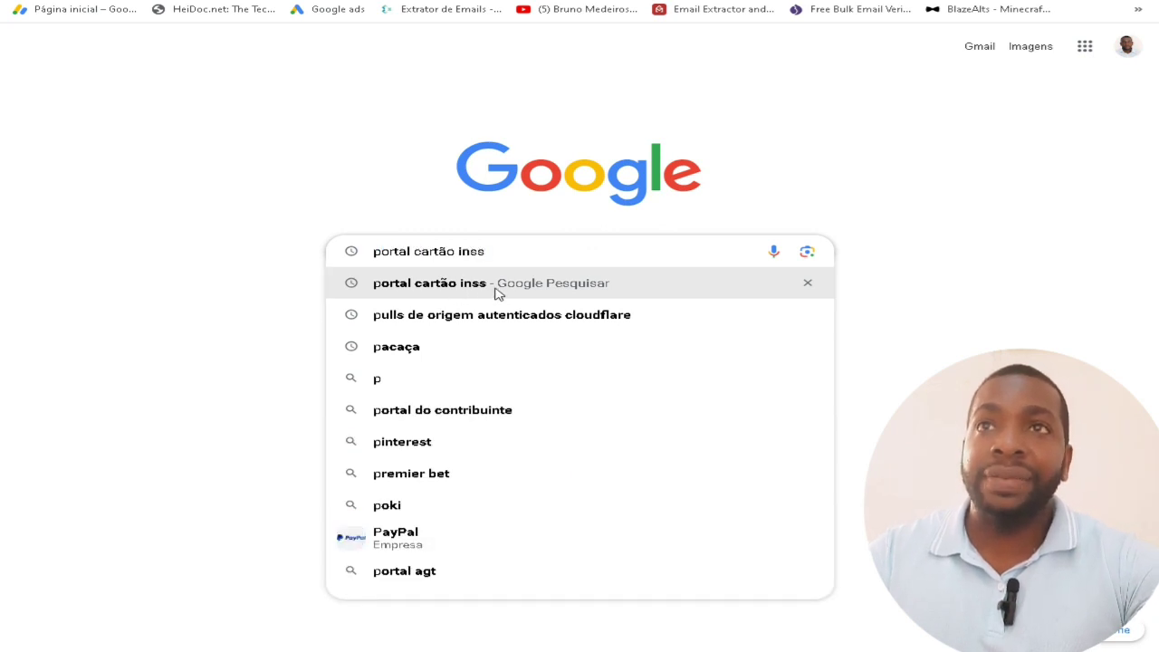
{"action": "left_click", "coordinate": [496, 292]}
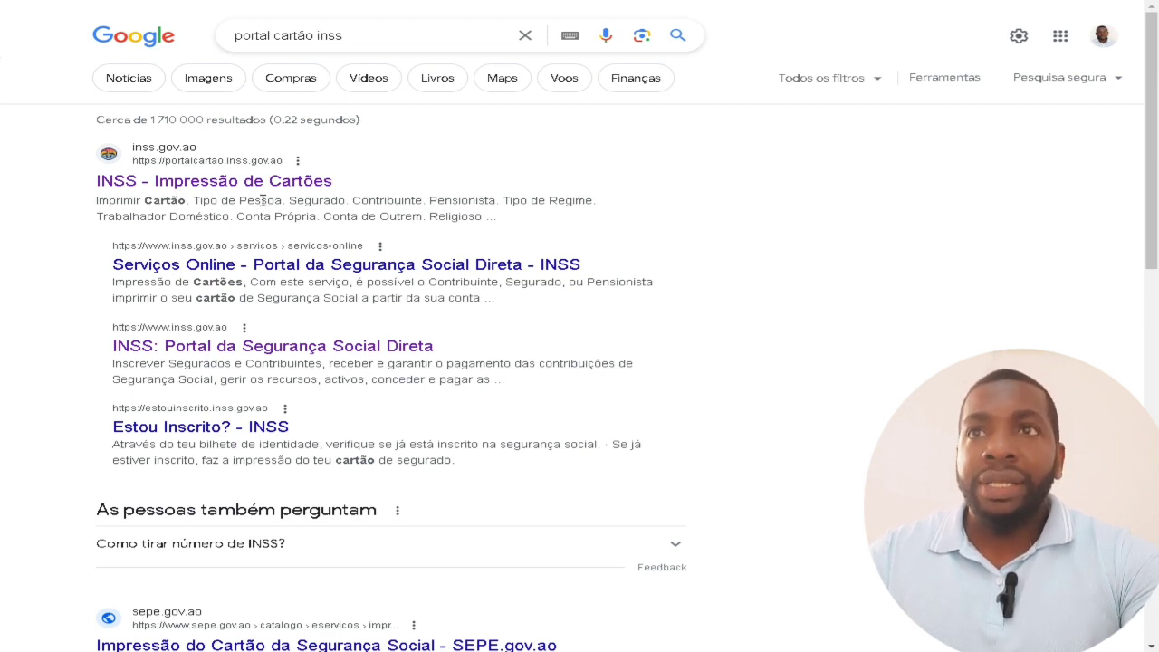
{"action": "left_click", "coordinate": [270, 185]}
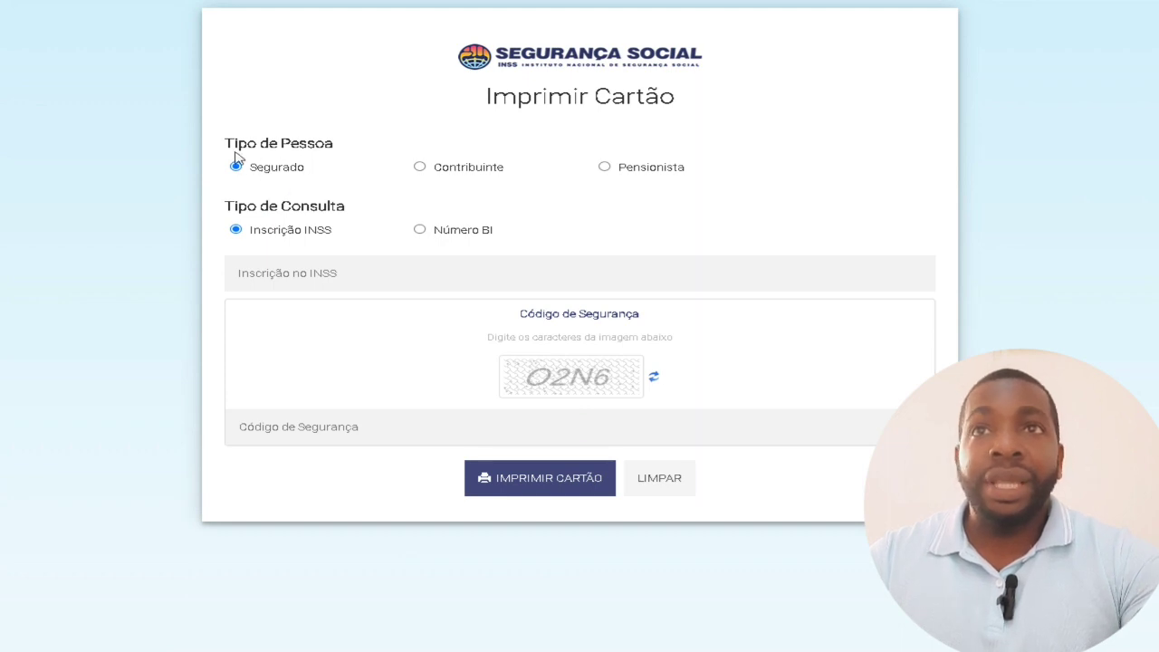
Switch the Tipo de Consulta to Número BI and enter the identity card number.
{"action": "left_click_drag", "start_coordinate": [256, 206], "coordinate": [368, 208]}
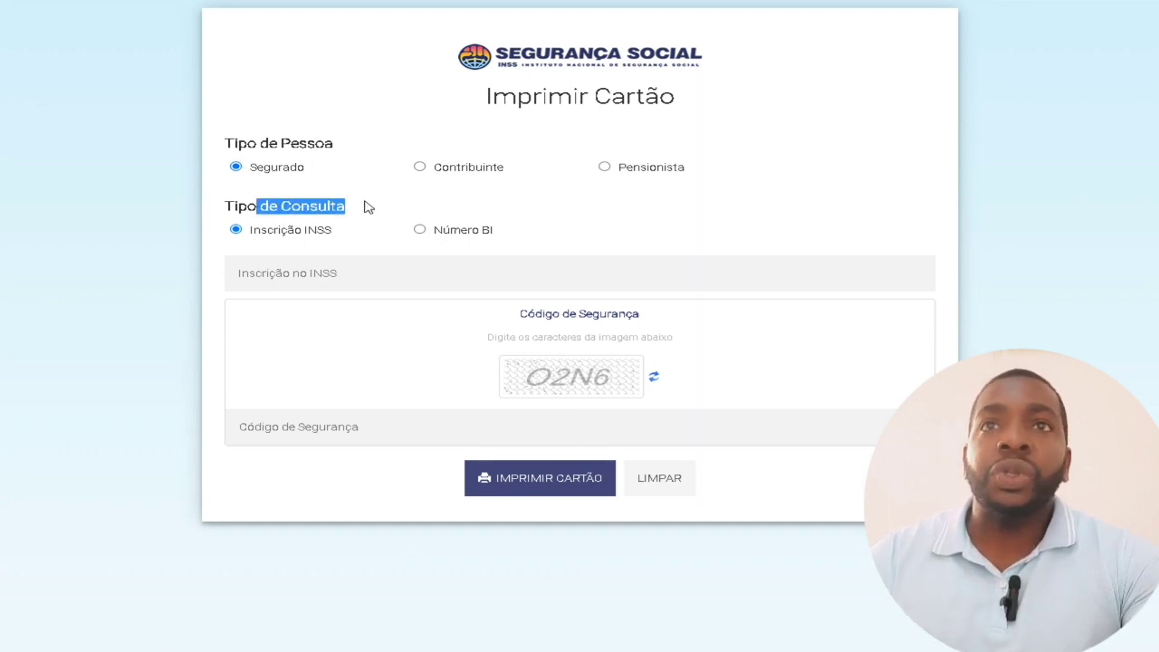
{"action": "left_click", "coordinate": [419, 231]}
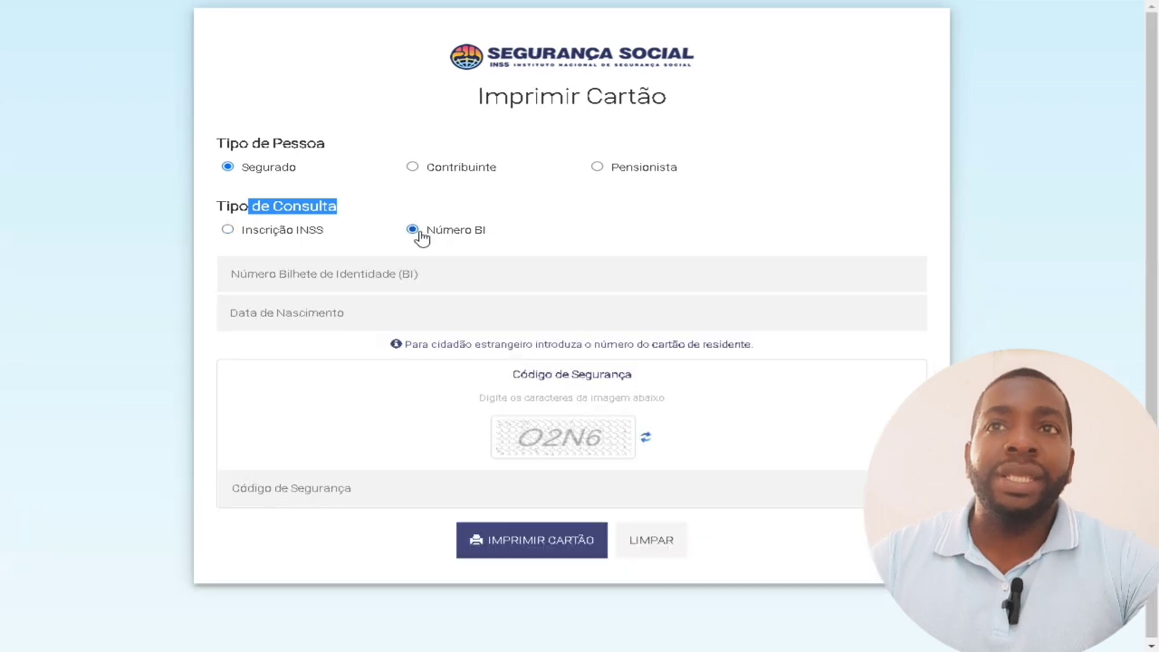
{"action": "left_click", "coordinate": [312, 272]}
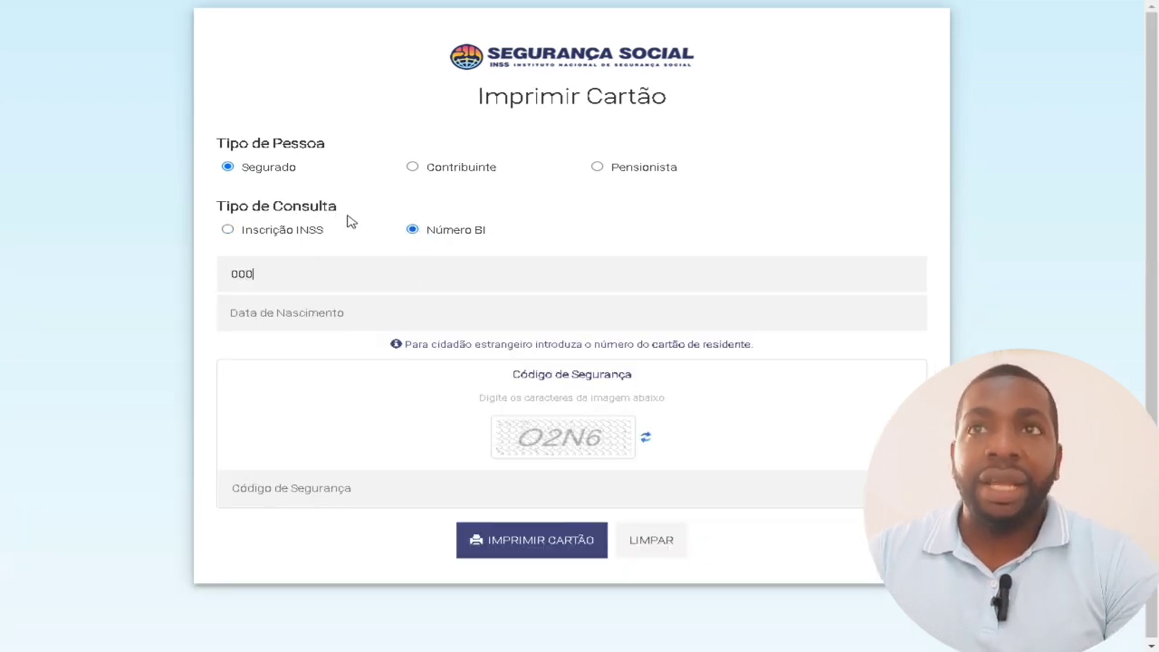
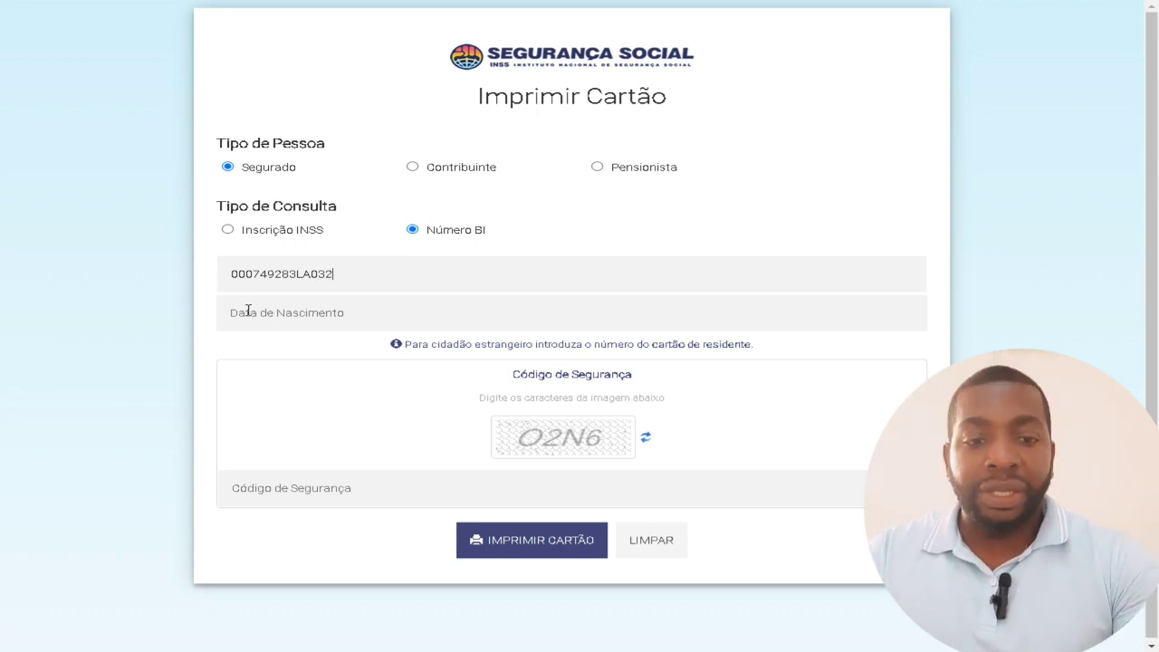
{"action": "left_click", "coordinate": [231, 312]}
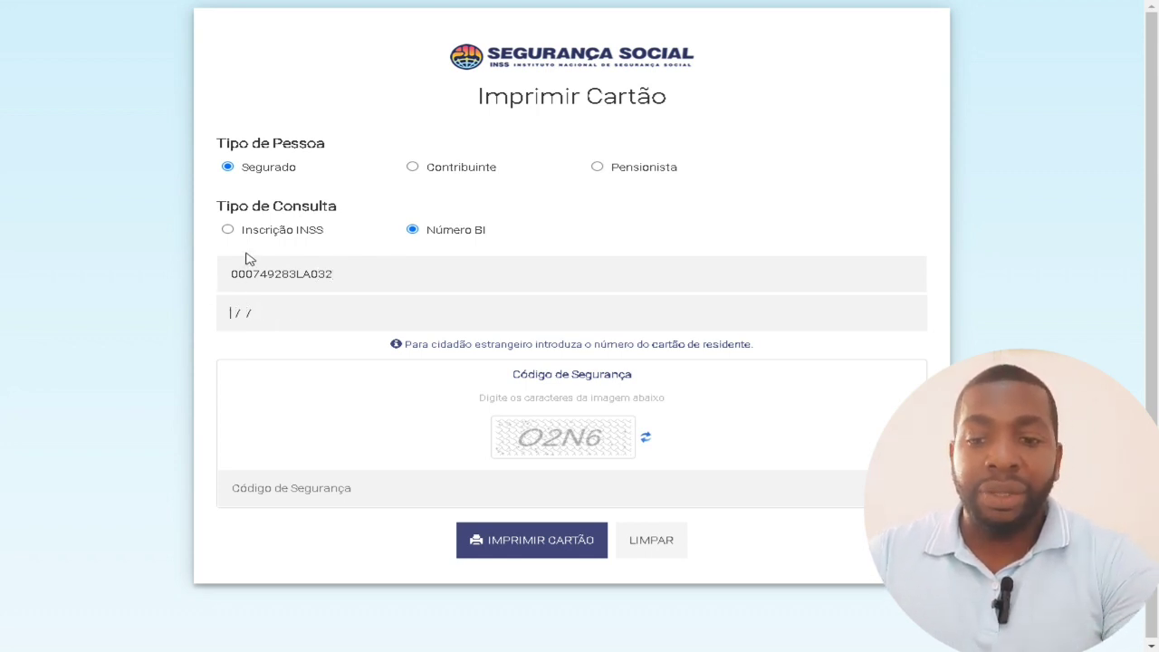
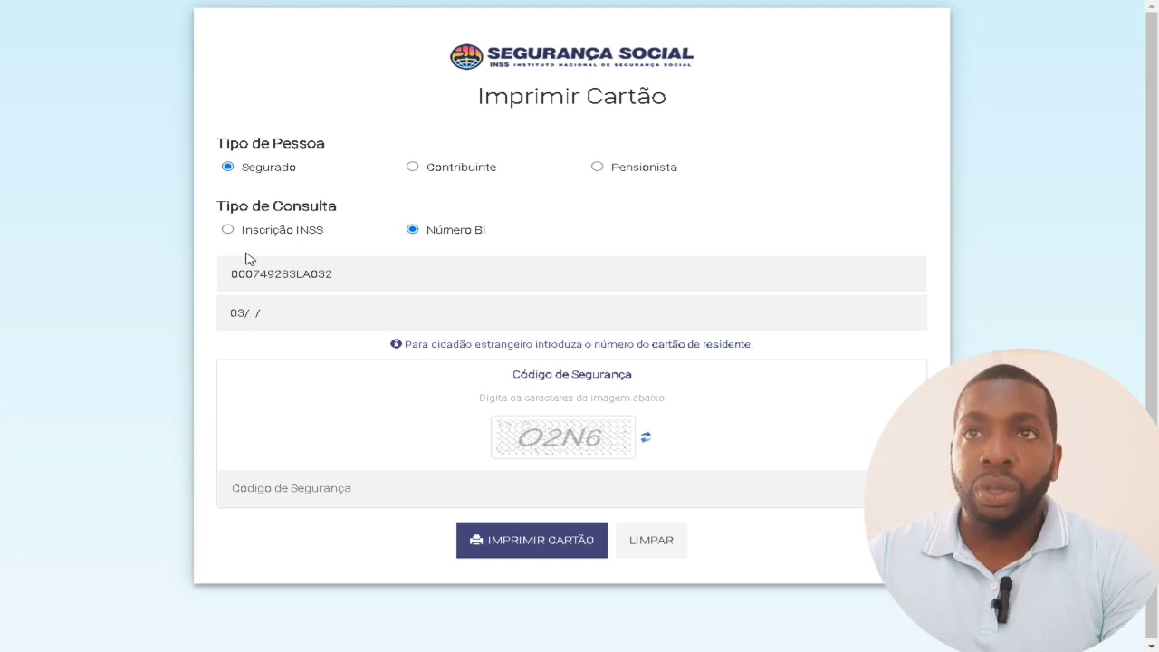
{"action": "key", "text": "BackSpace"}
{"action": "key", "text": "BackSpace"}
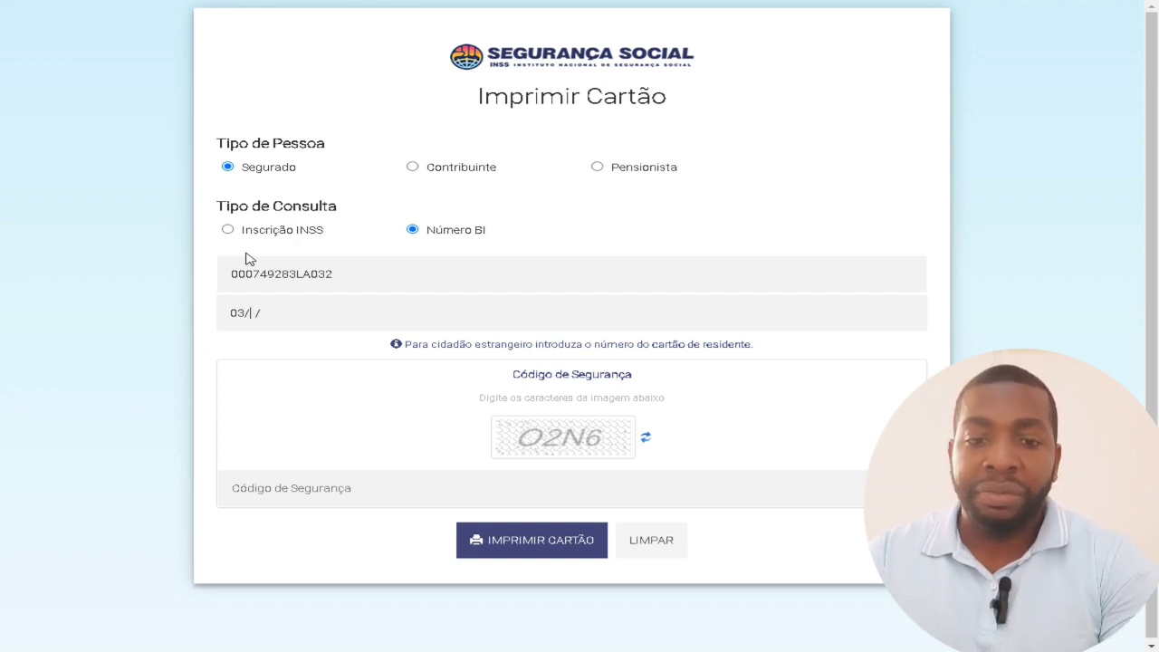
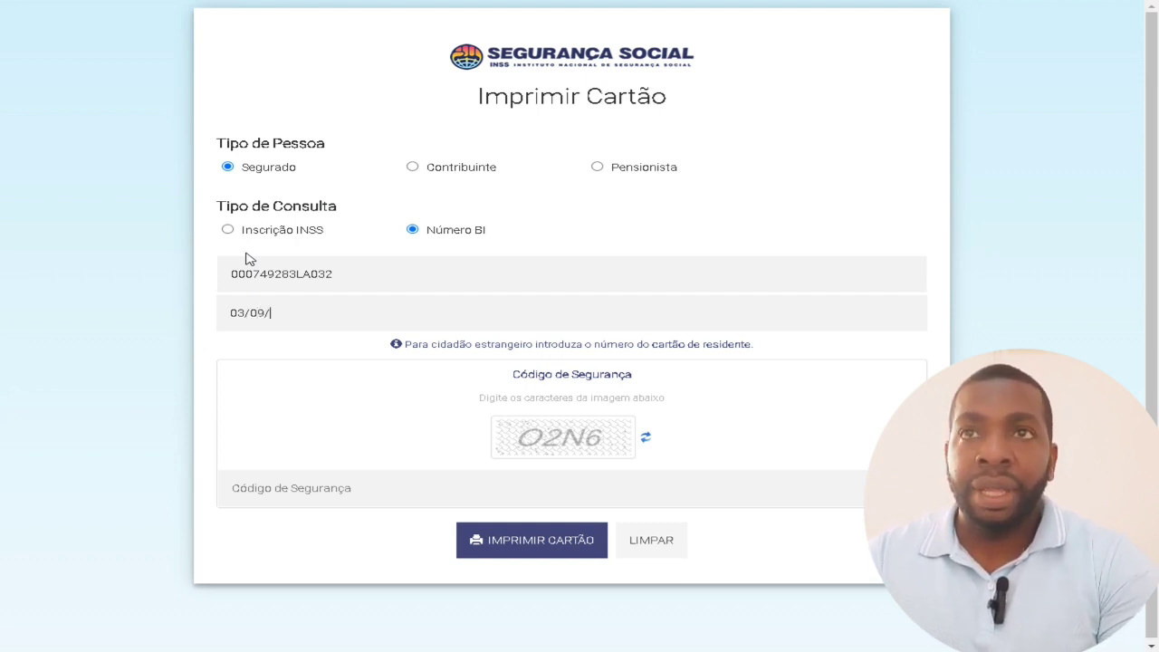
{"action": "key", "text": "BackSpace"}
{"action": "key", "text": "BackSpace"}
{"action": "key", "text": "BackSpace"}
{"action": "key", "text": "BackSpace"}
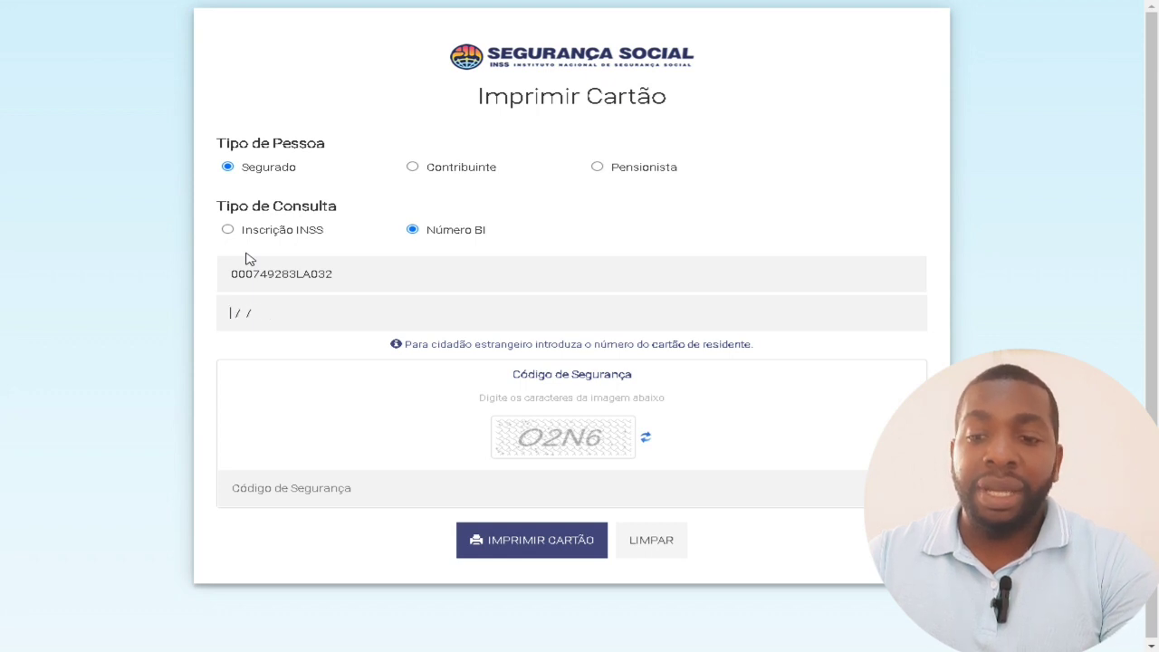
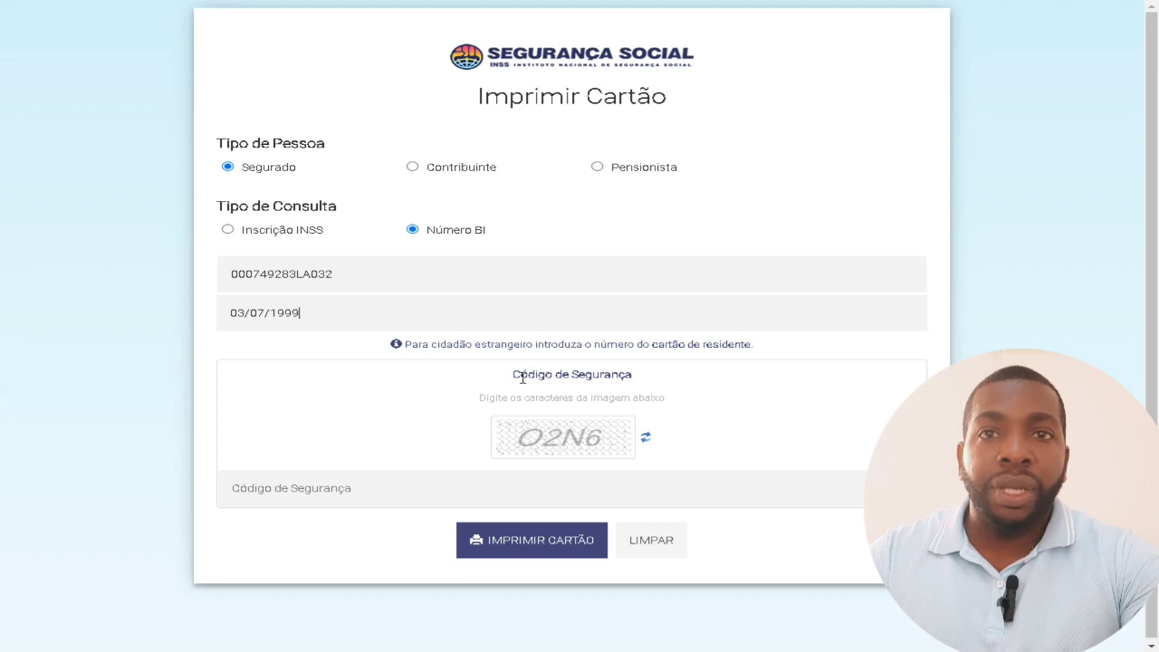
Start typing the captcha characters into the Código de Segurança field.
{"action": "left_click_drag", "start_coordinate": [521, 374], "coordinate": [639, 382]}
{"action": "left_click", "coordinate": [386, 491]}
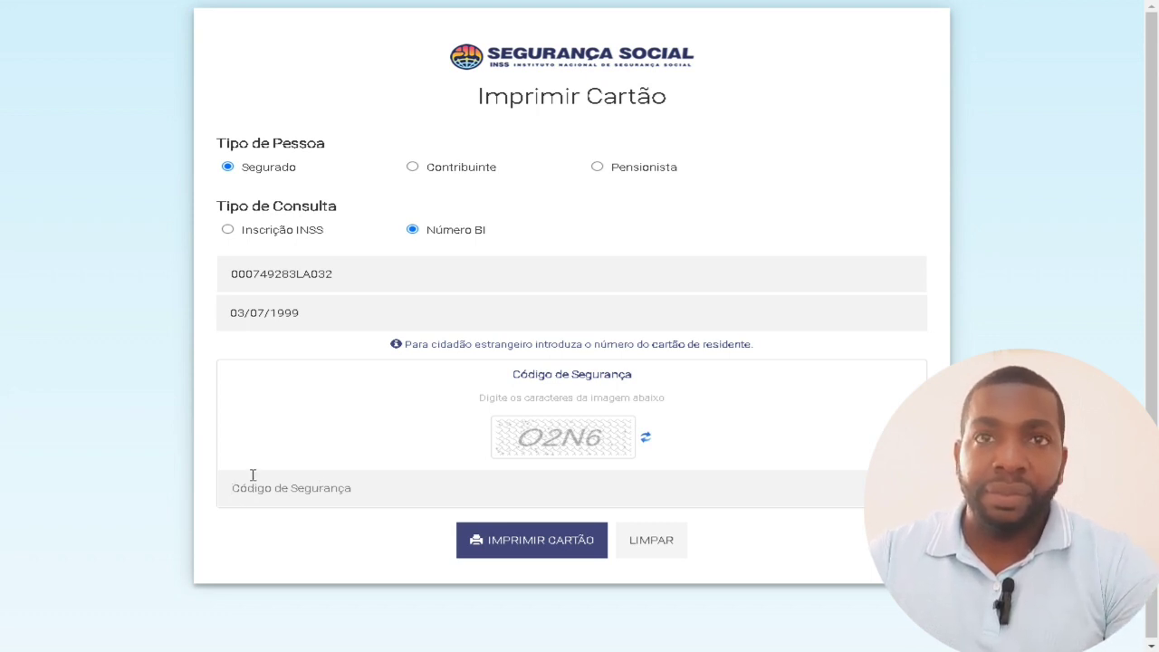
{"action": "type", "text": "02"}
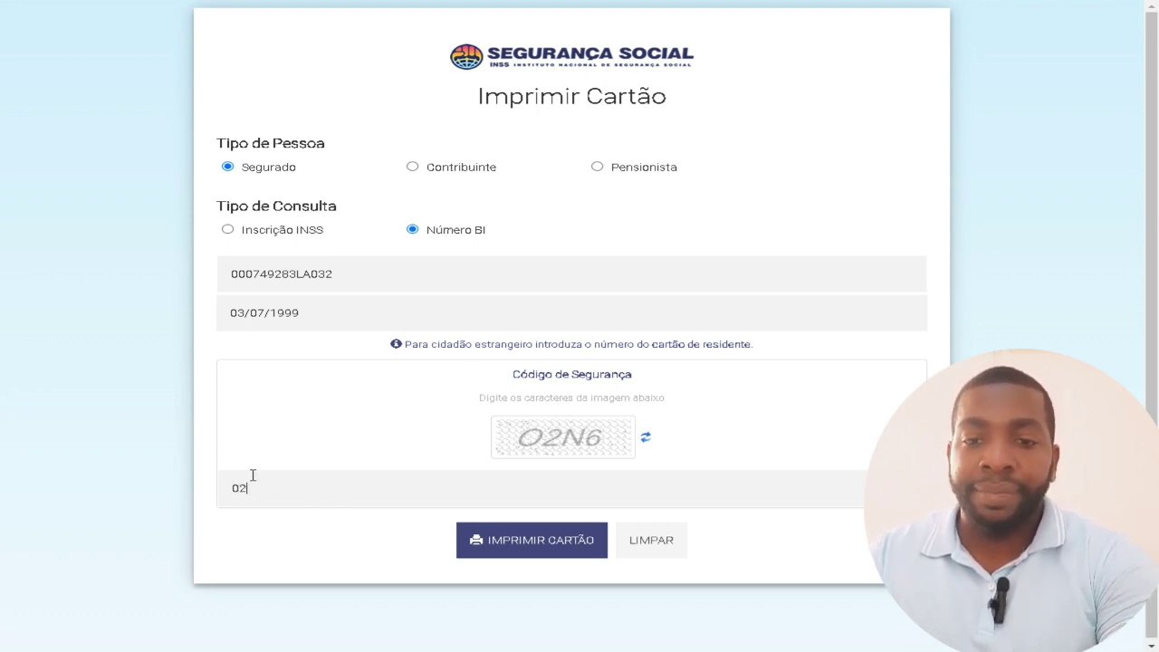
{"action": "type", "text": "N6"}
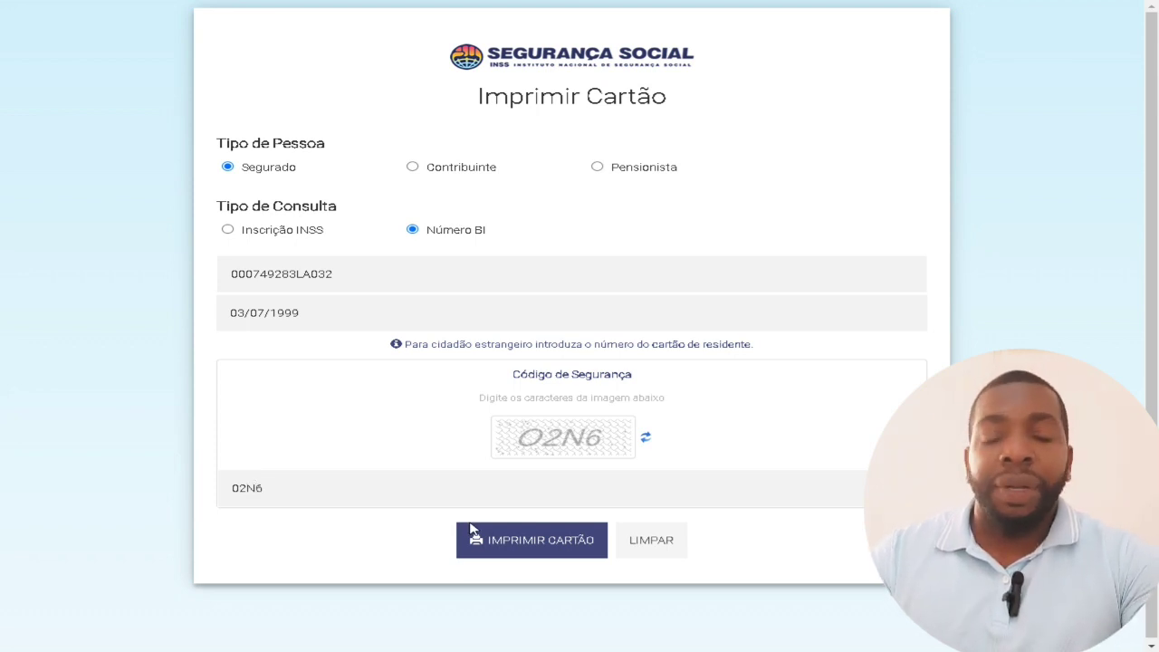